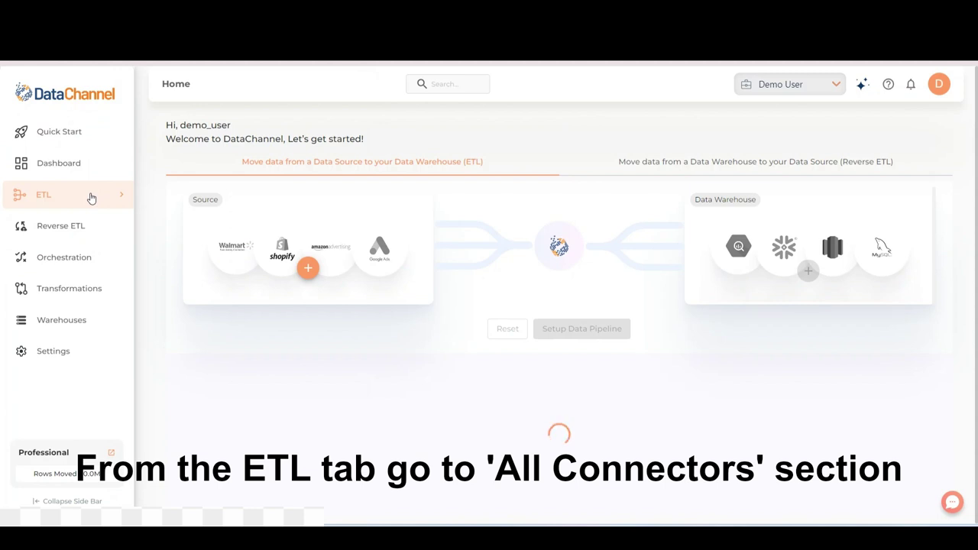
Step: Open the ETL panel with My Connectors, All Connectors and Data Explorer
left_click(91, 197)
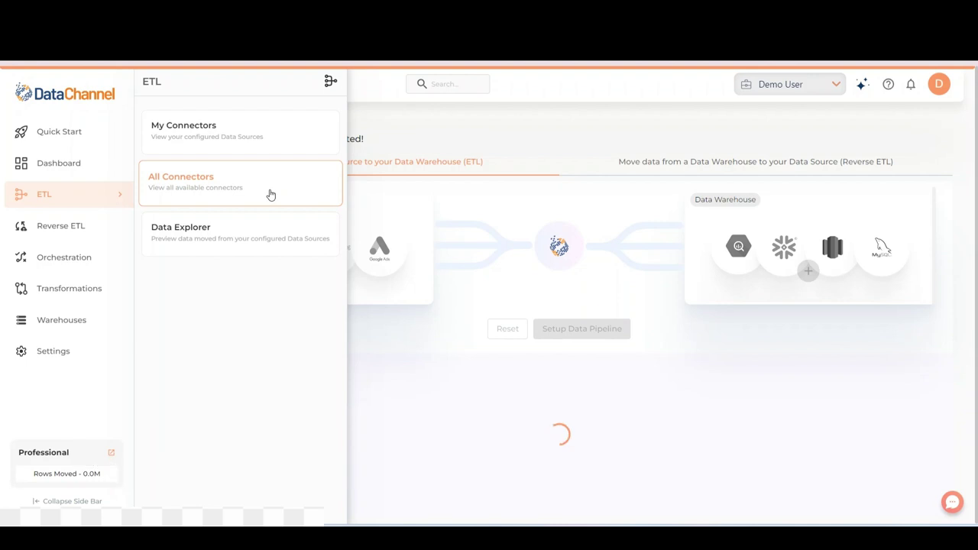
Step: Search All Connectors for 'Netsu' and open the NetSuite connector
left_click(271, 195)
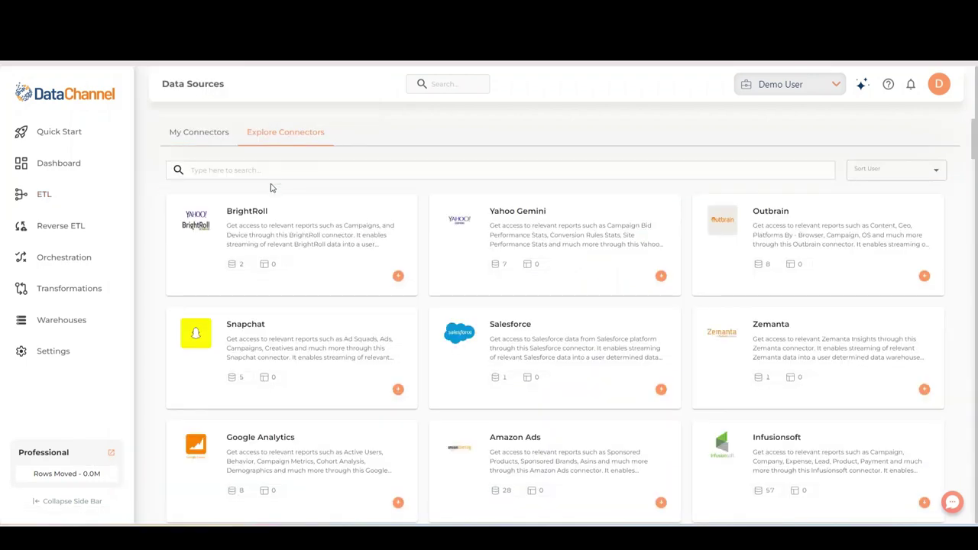
left_click(270, 171)
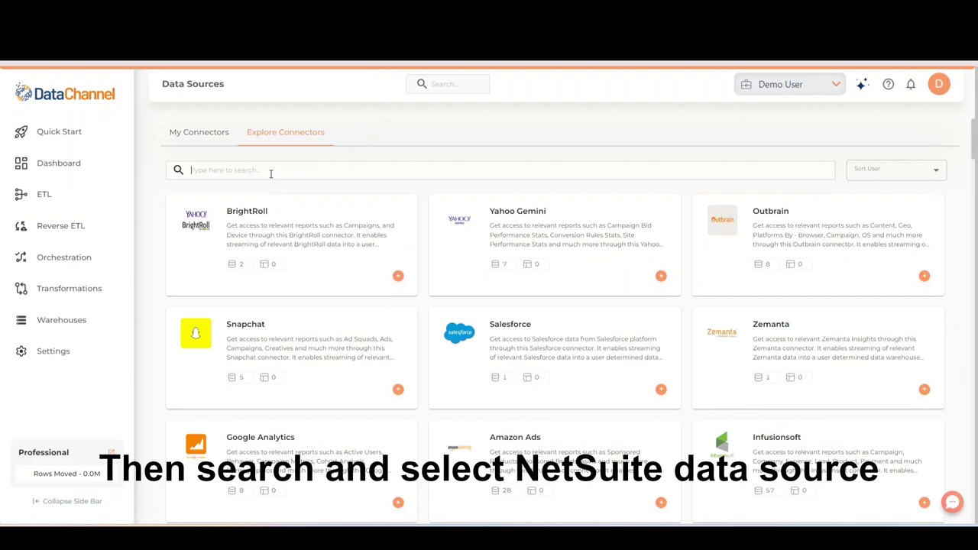
type("Netsuite")
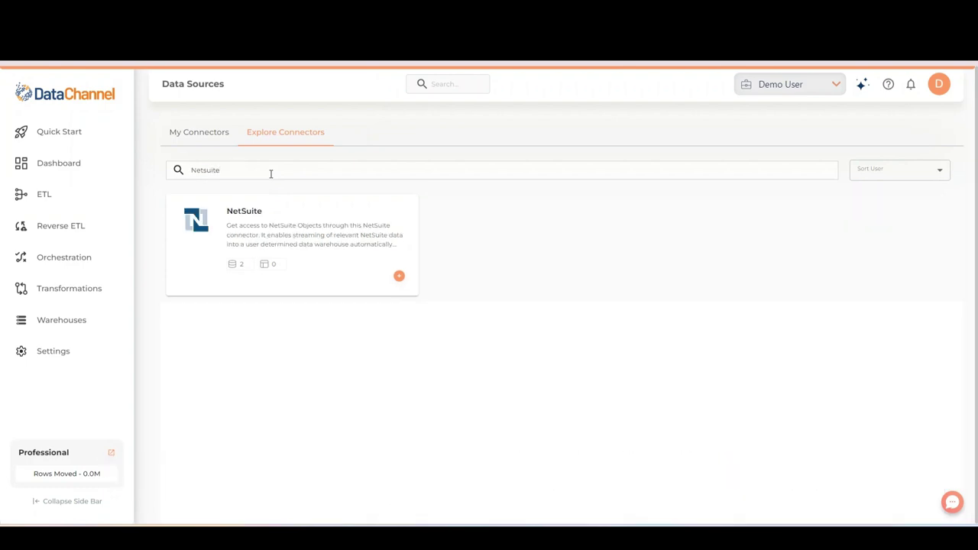
left_click(276, 213)
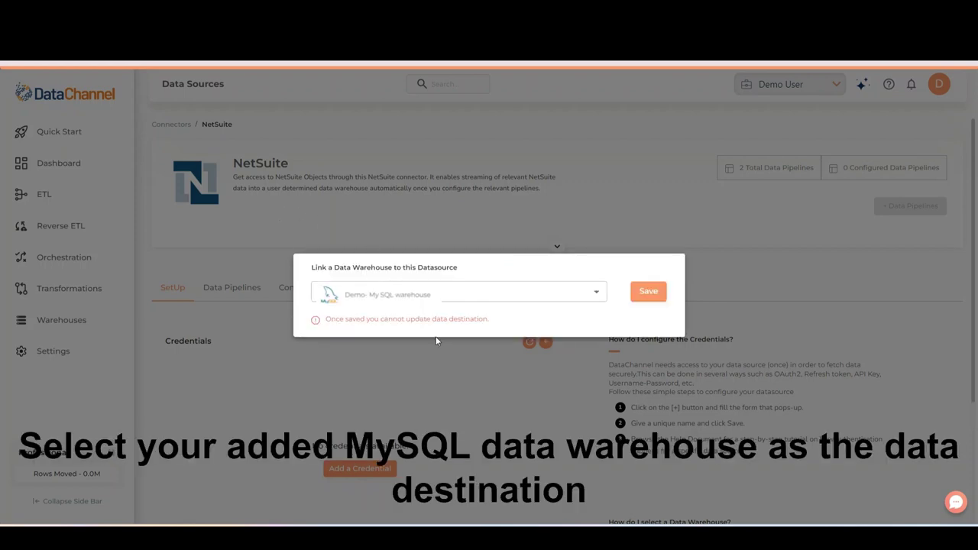
Step: Save Demo- My SQL warehouse as NetSuite's linked data warehouse
left_click(659, 298)
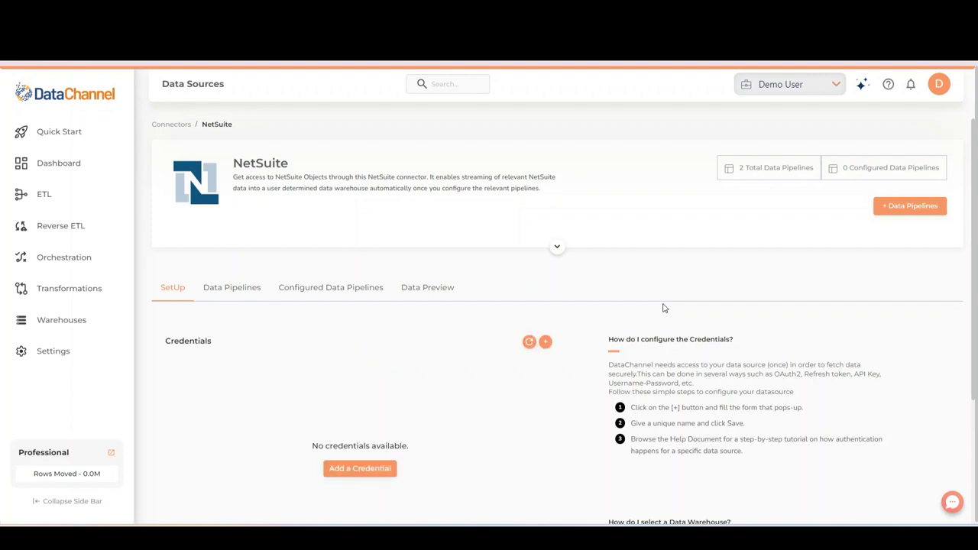
Step: Add and save a NetSuite credential with name, client ID, client secret and account ID
left_click(545, 345)
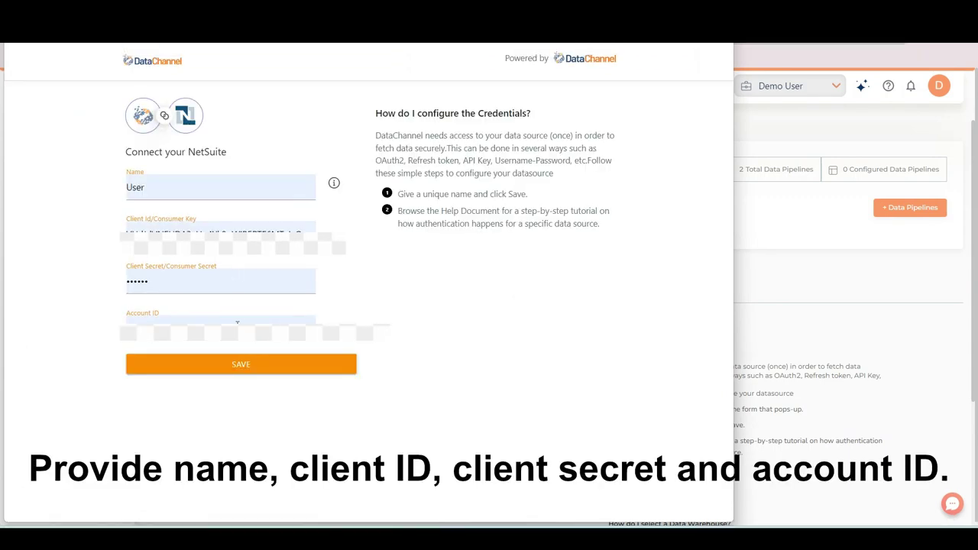
left_click(244, 368)
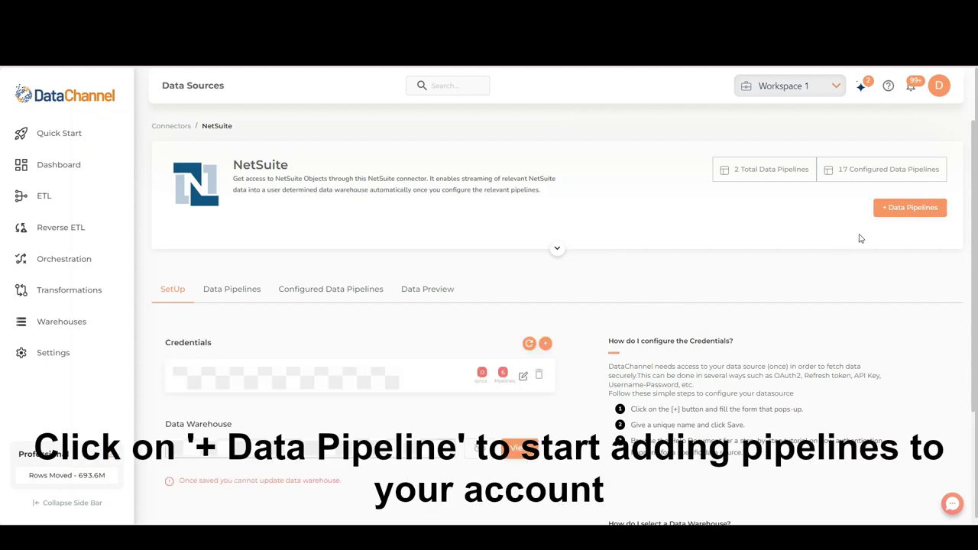
Step: Start a new data pipeline using the saved NetSuite credential
left_click(899, 210)
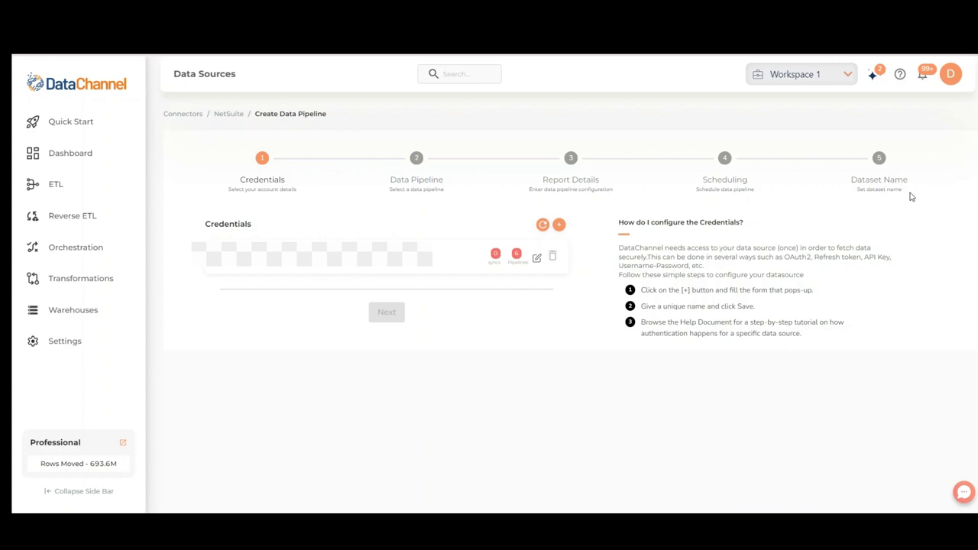
left_click(344, 256)
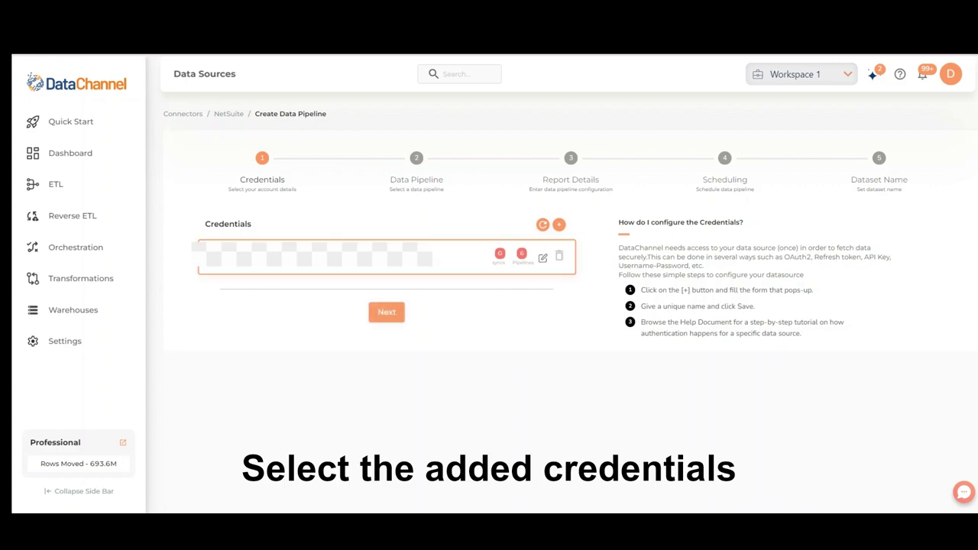
left_click(387, 312)
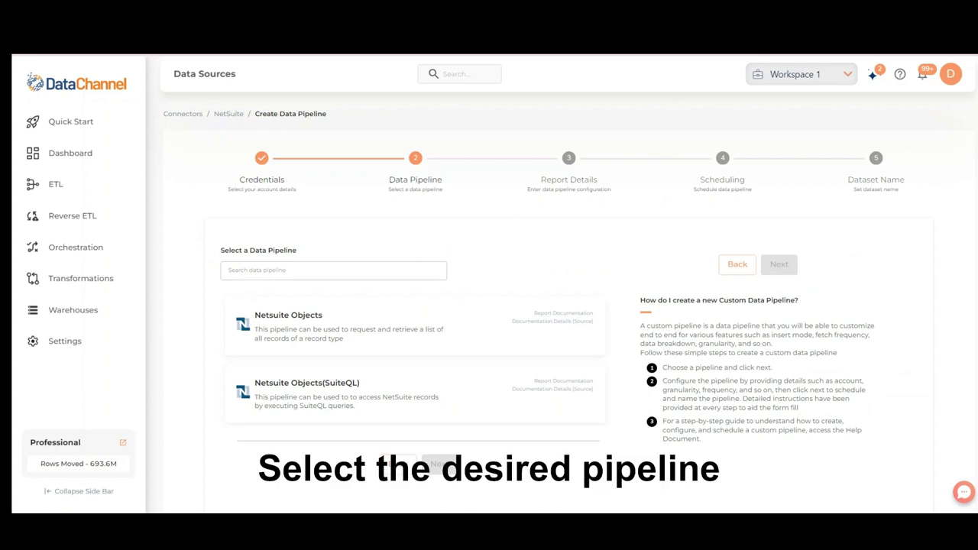
Step: Select the Netsuite Objects pipeline and proceed to Report Details
scroll(525, 308, "down", 1)
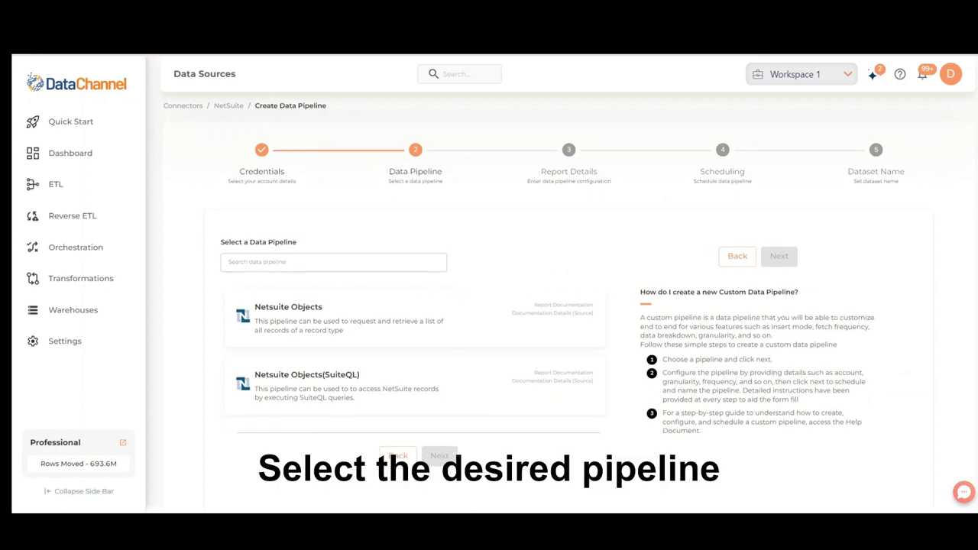
left_click(477, 320)
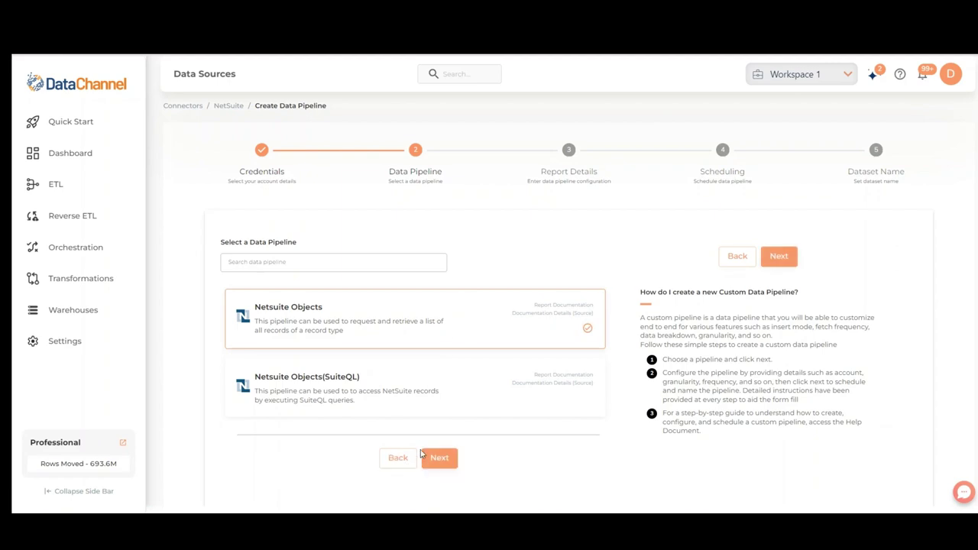
left_click(448, 466)
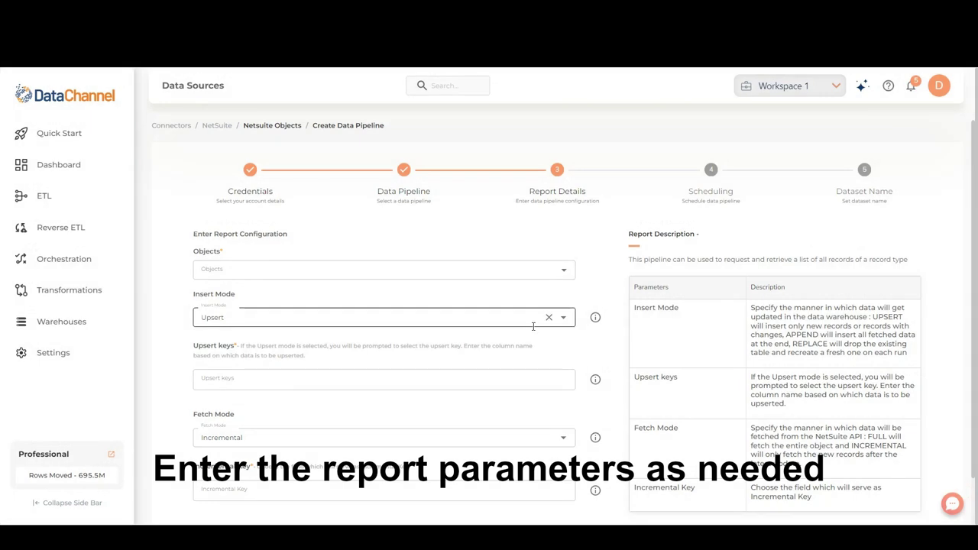
Step: Choose a NetSuite object to sync, with Insert Mode Replace and Fetch Mode Full
left_click(561, 272)
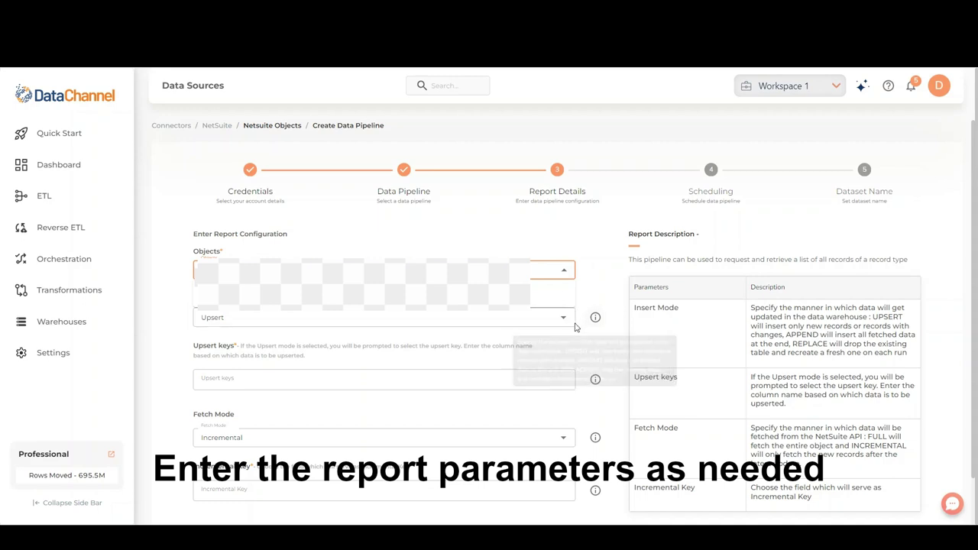
left_click(581, 343)
left_click(519, 313)
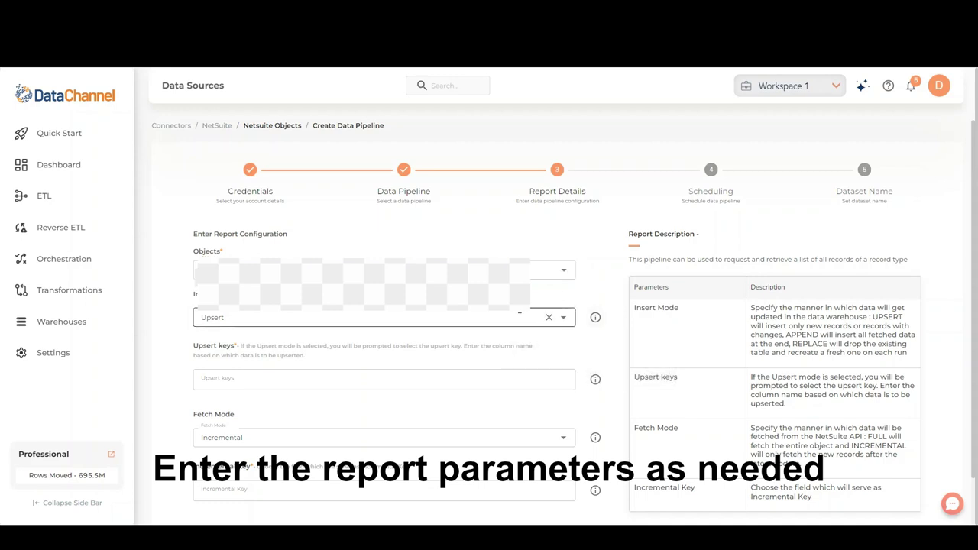
left_click(563, 317)
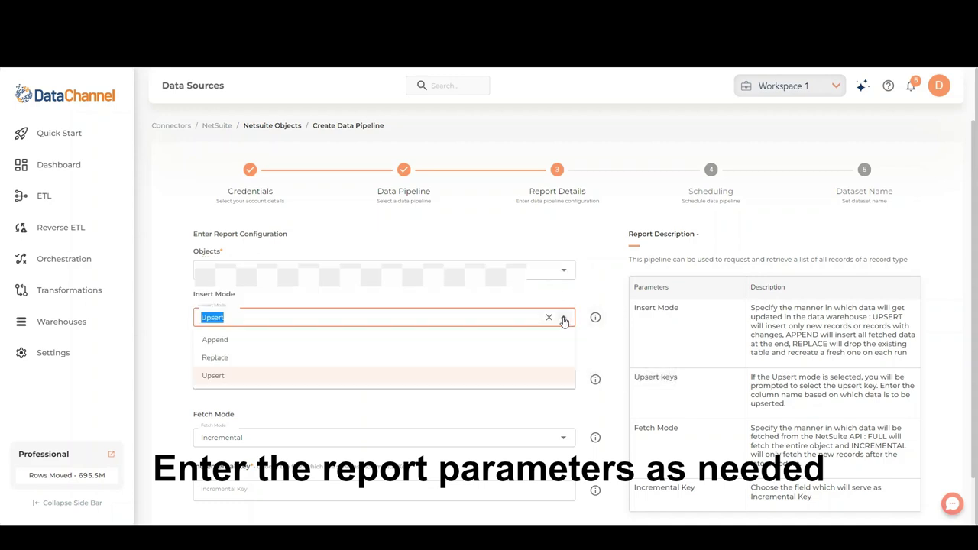
left_click(475, 356)
left_click(492, 373)
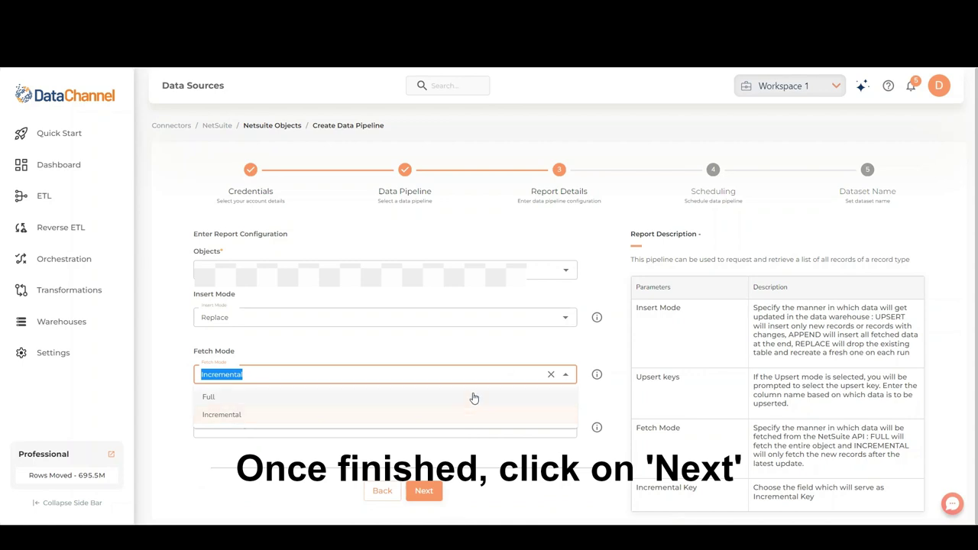
left_click(474, 397)
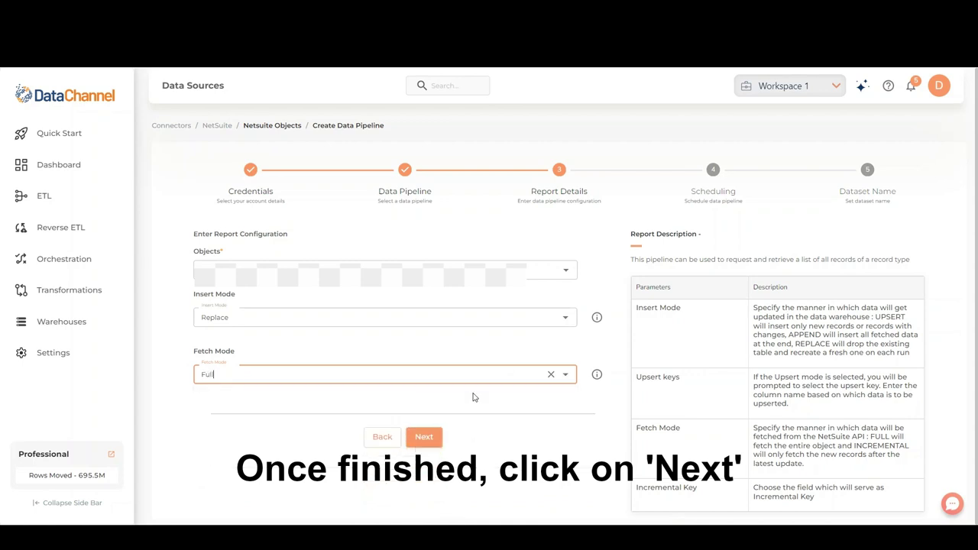
left_click(423, 437)
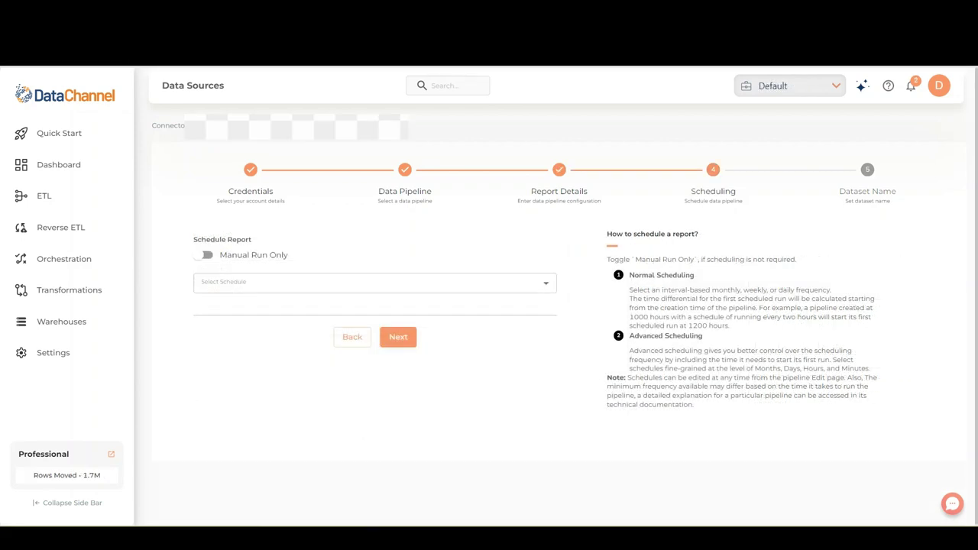
Step: Keep scheduling enabled and switch the schedule frequency to Advanced Options
left_click(207, 255)
left_click(200, 257)
left_click(260, 283)
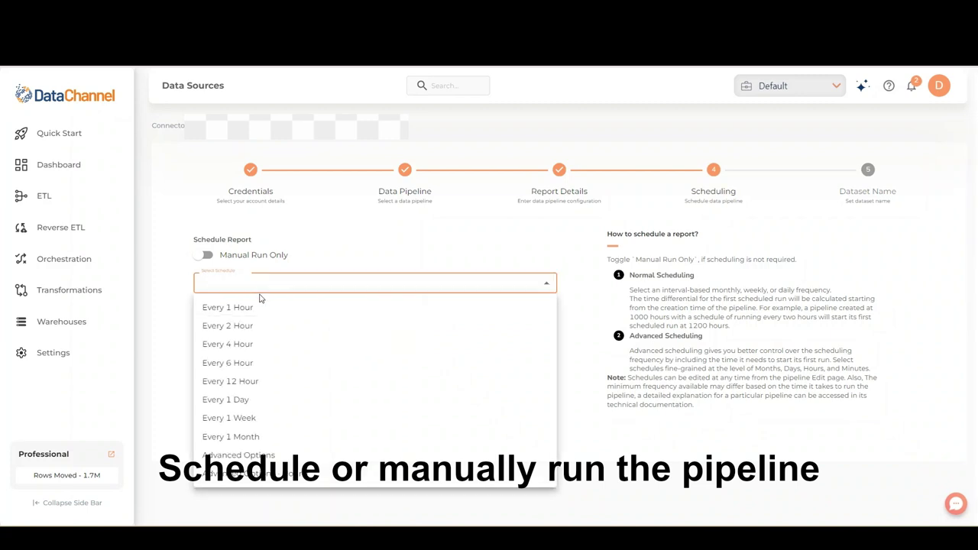
left_click(255, 343)
left_click(273, 293)
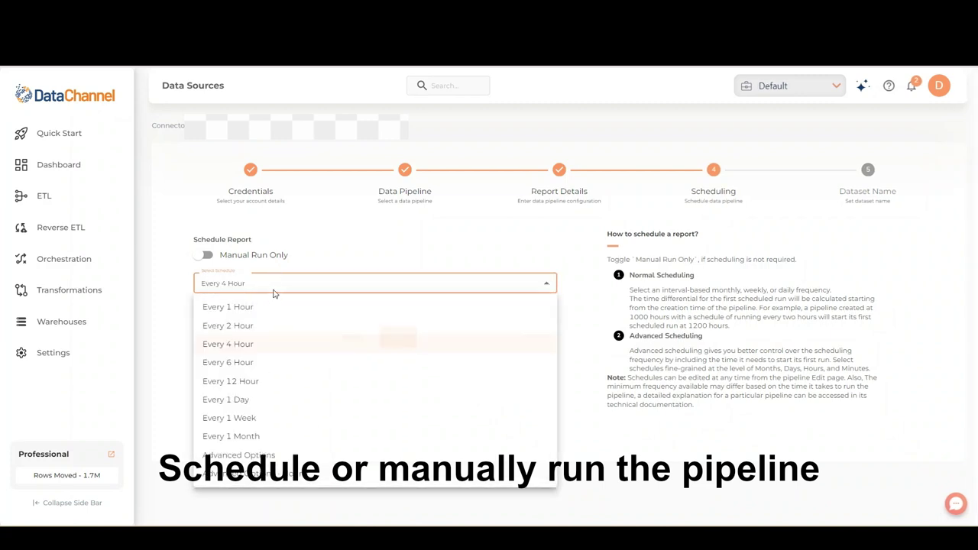
left_click(239, 454)
Step: Schedule runs in months Mar, Jun, Oct and Dec on days 15 and 30
left_click(322, 328)
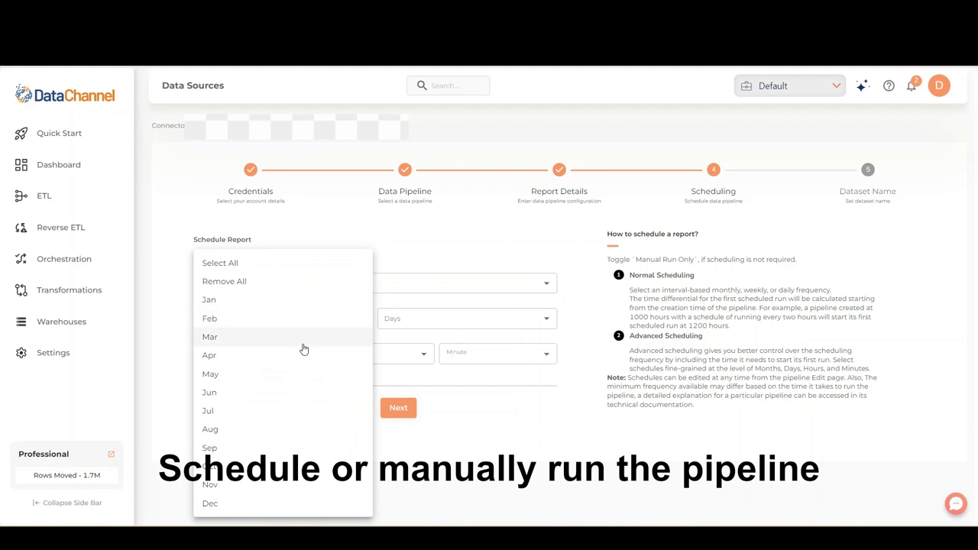
left_click(301, 343)
left_click(294, 393)
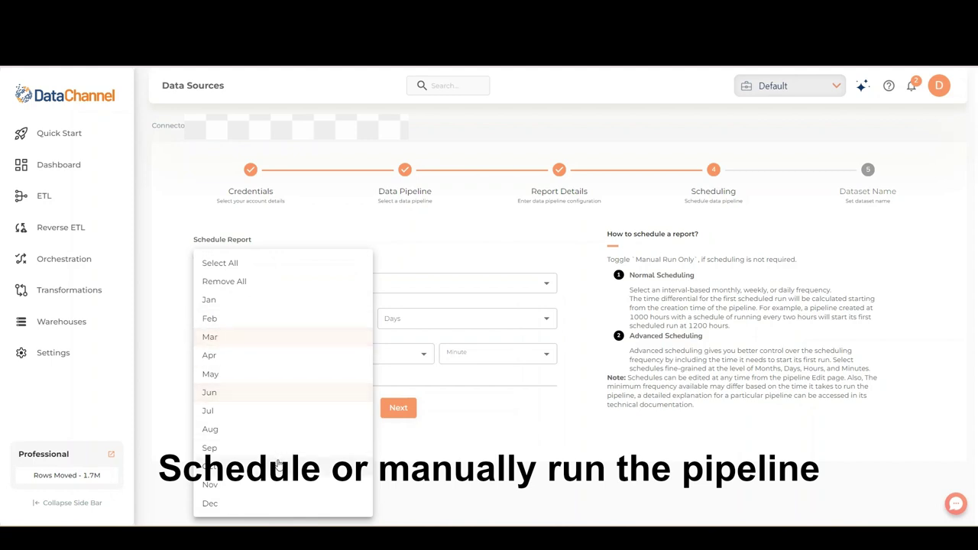
left_click(271, 506)
left_click(451, 326)
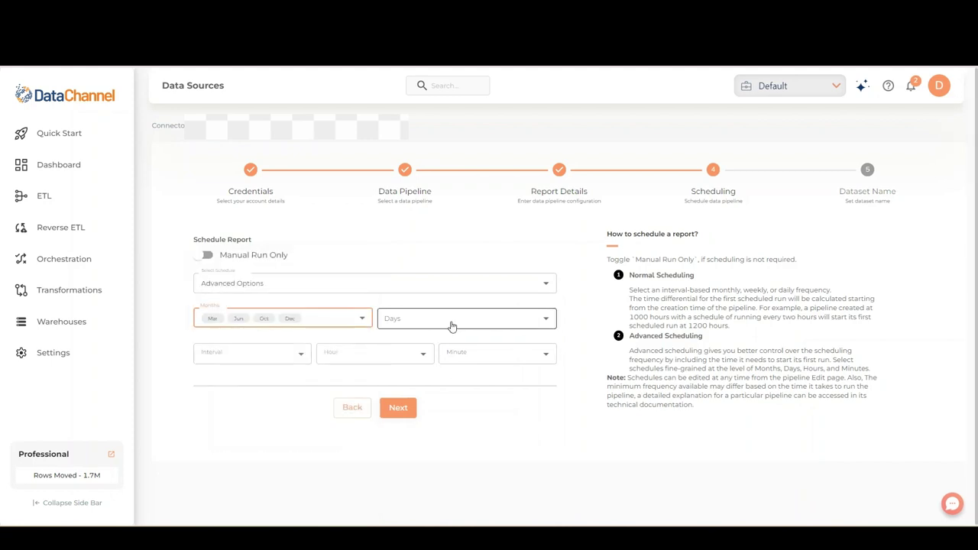
left_click(451, 325)
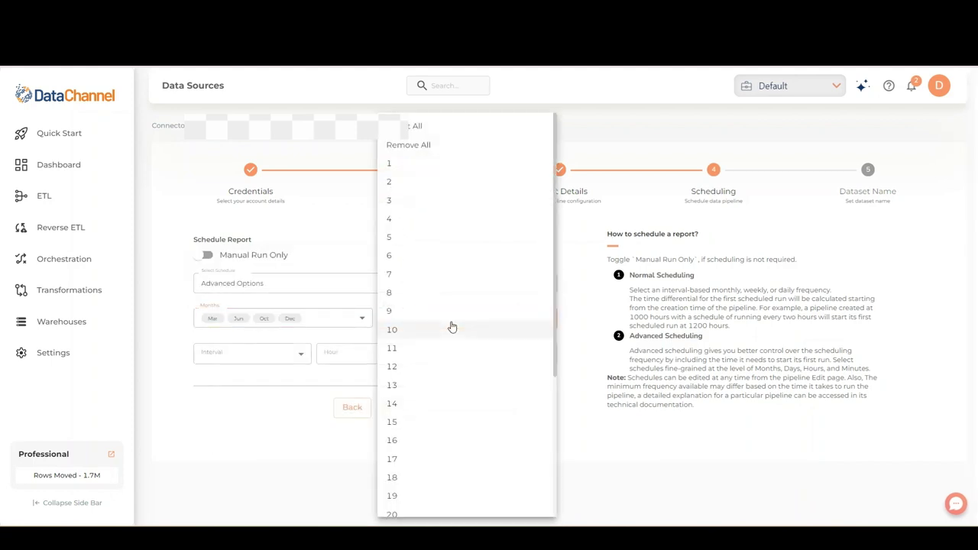
left_click(417, 424)
left_click_drag(557, 361, 539, 509)
left_click(484, 485)
left_click(274, 378)
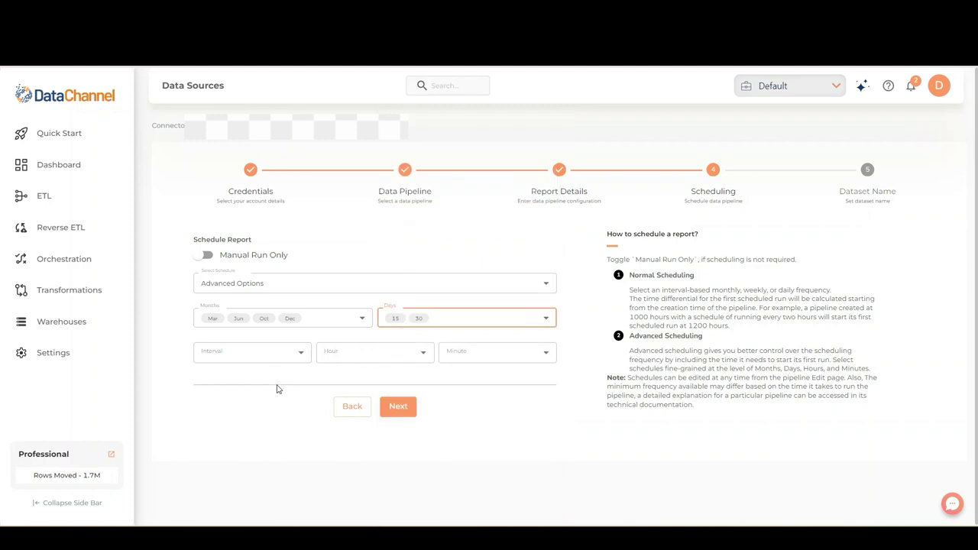
Step: Set the run interval to every 12 hours starting at 14:15
left_click(299, 354)
left_click(292, 455)
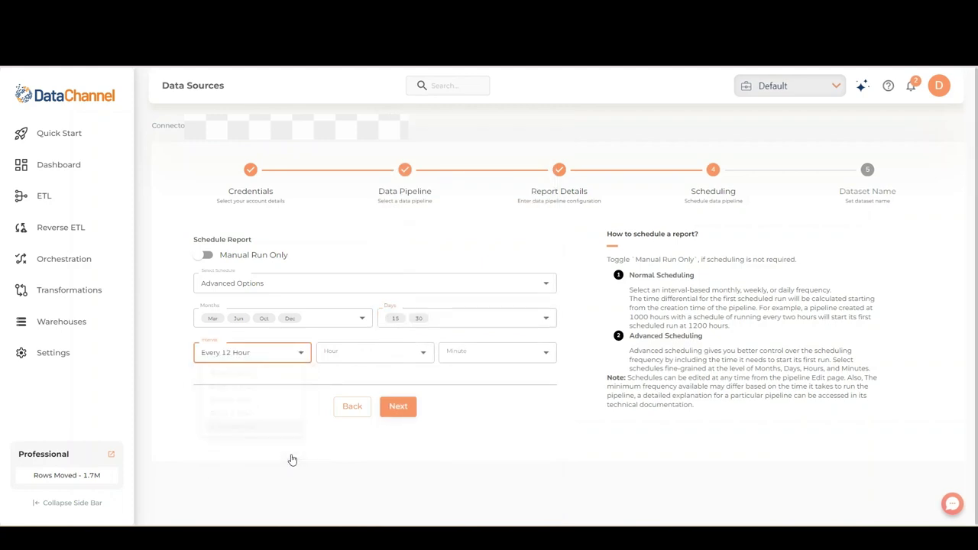
left_click(387, 354)
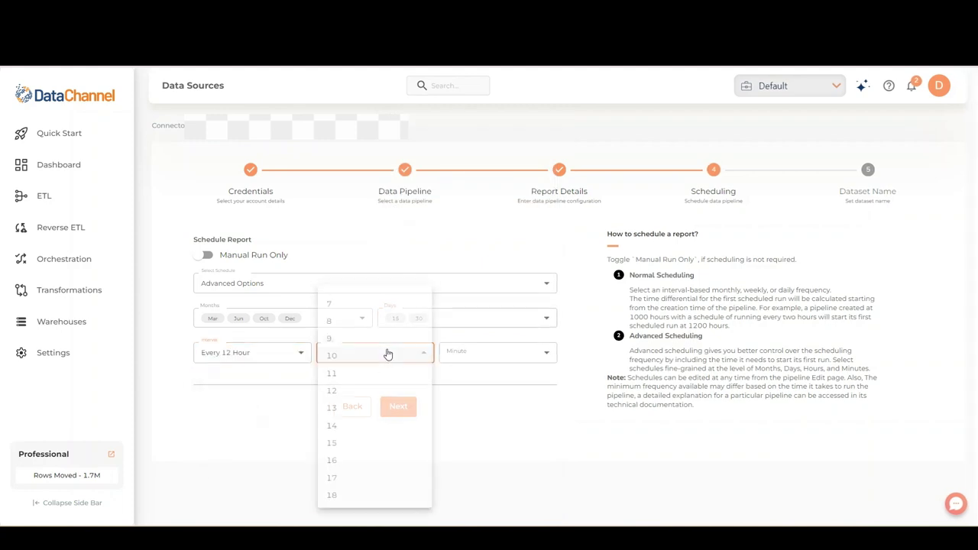
left_click(365, 436)
left_click(498, 363)
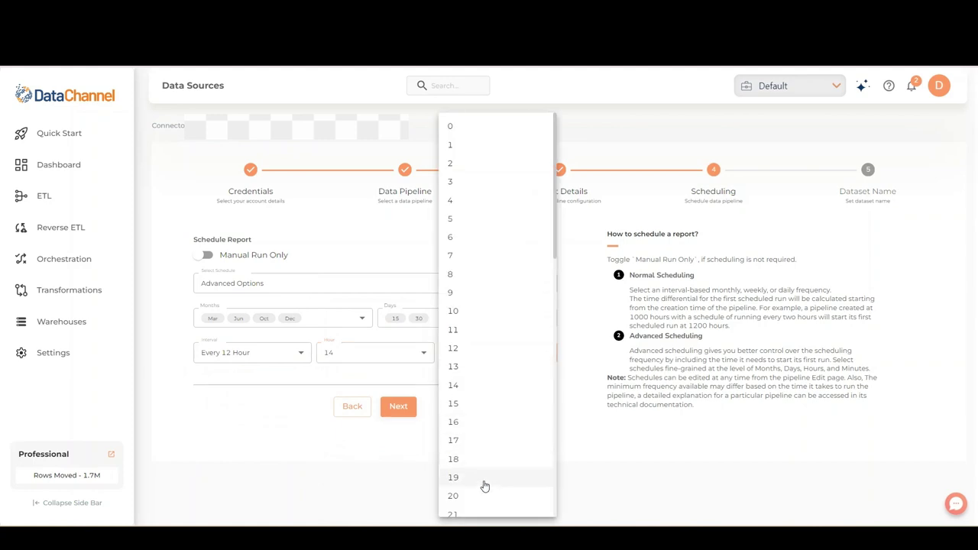
left_click(462, 403)
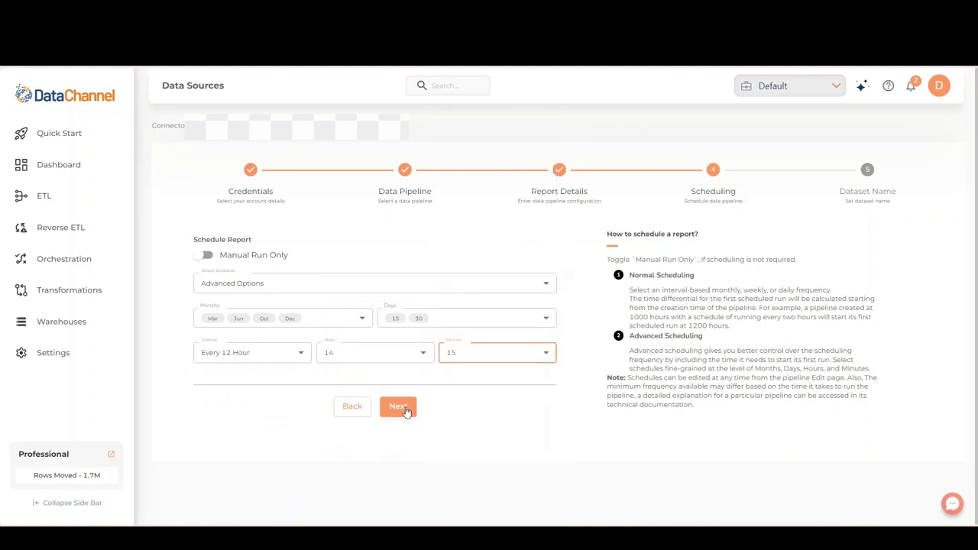
left_click(399, 407)
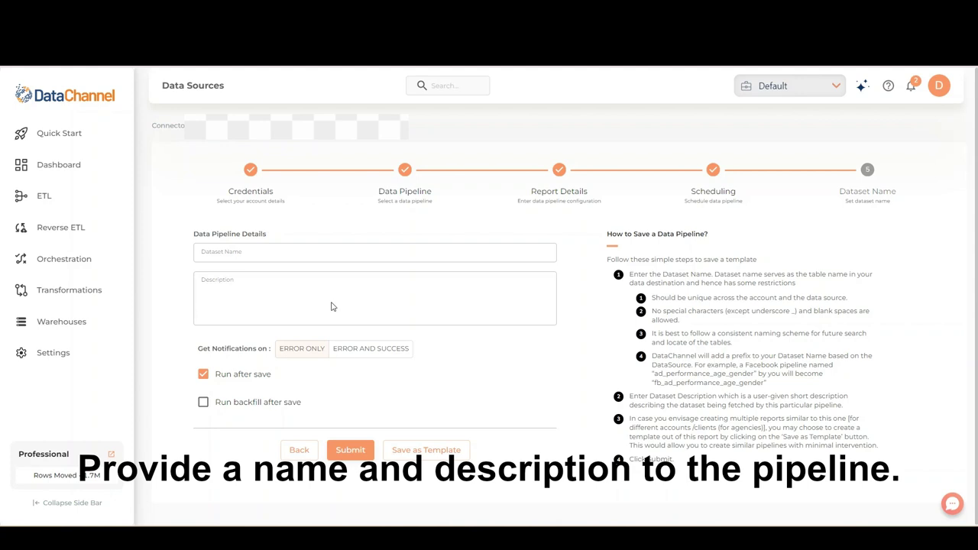
Step: Name the dataset Demo, describe it 'This is a demo', and notify on ERROR AND SUCCESS
left_click(336, 254)
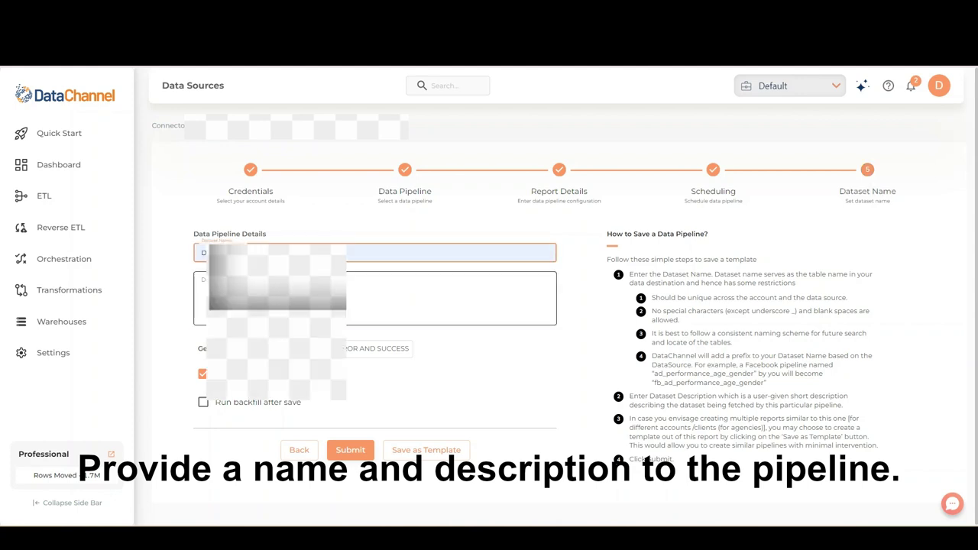
left_click(202, 281)
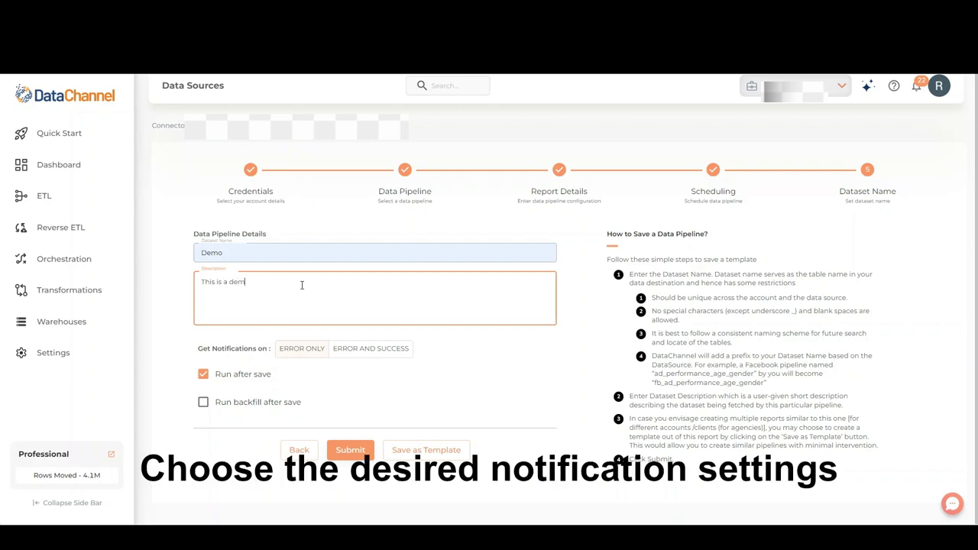
left_click(364, 348)
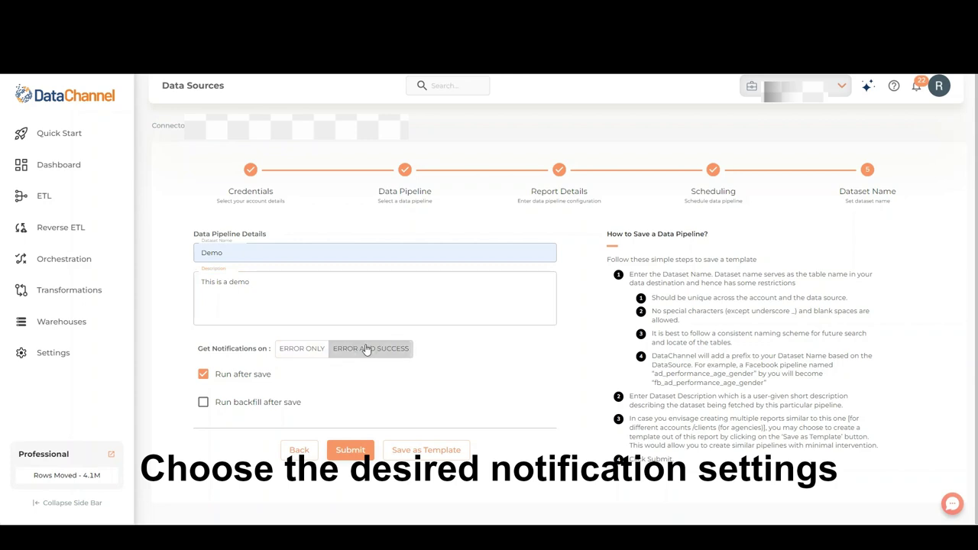
left_click(312, 351)
left_click(360, 349)
Step: Leave backfill off, uncheck Run after save, and submit the pipeline
left_click(202, 404)
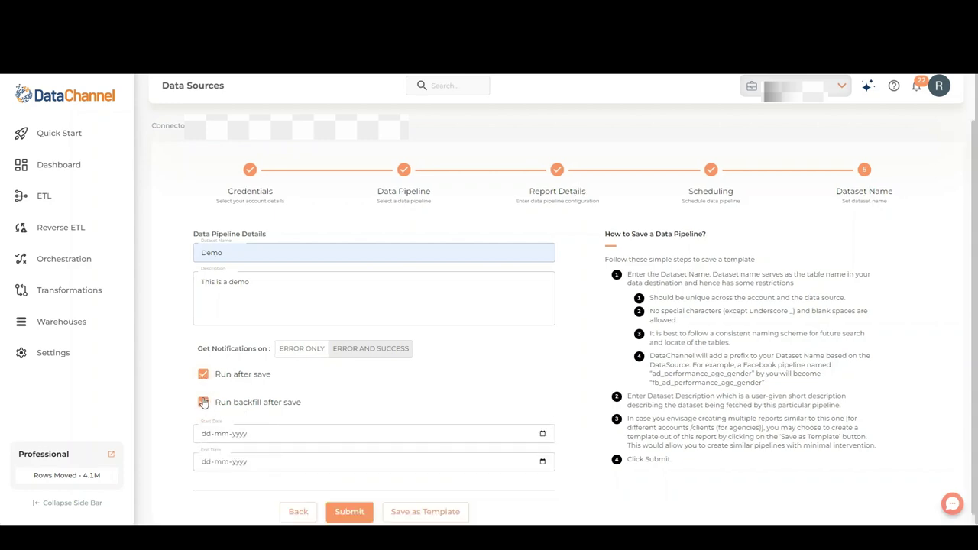
left_click(203, 403)
left_click(203, 374)
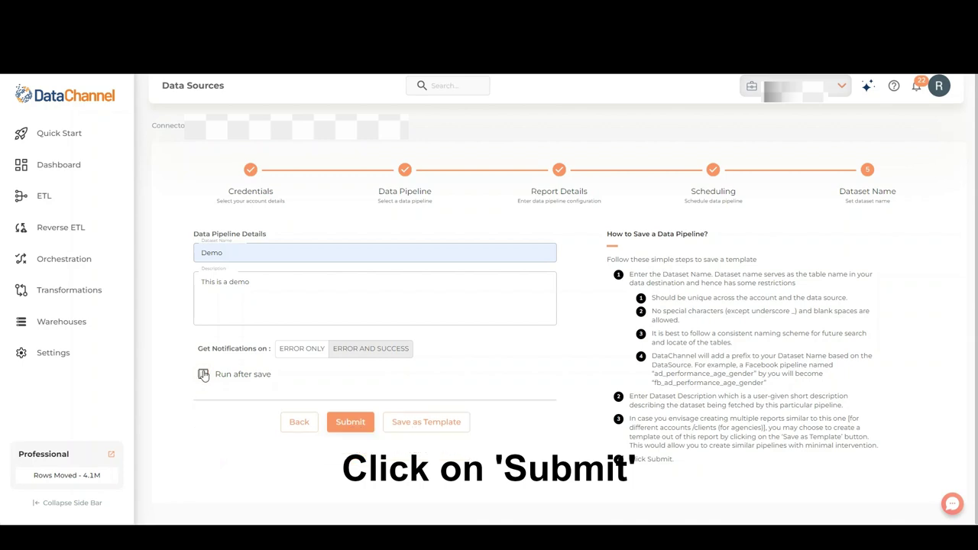
left_click(350, 422)
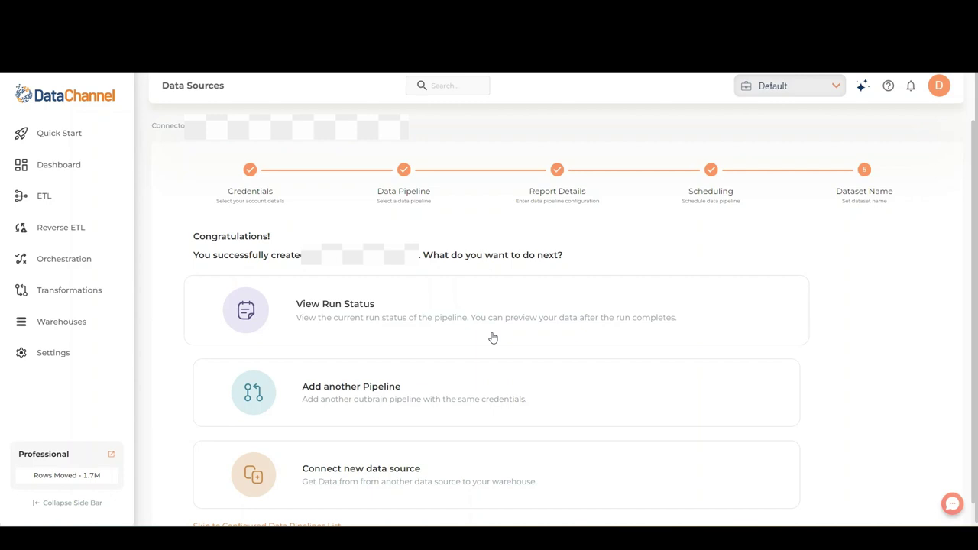
Step: Show the pipeline's runs table with its single manual Partial Success run
left_click(658, 314)
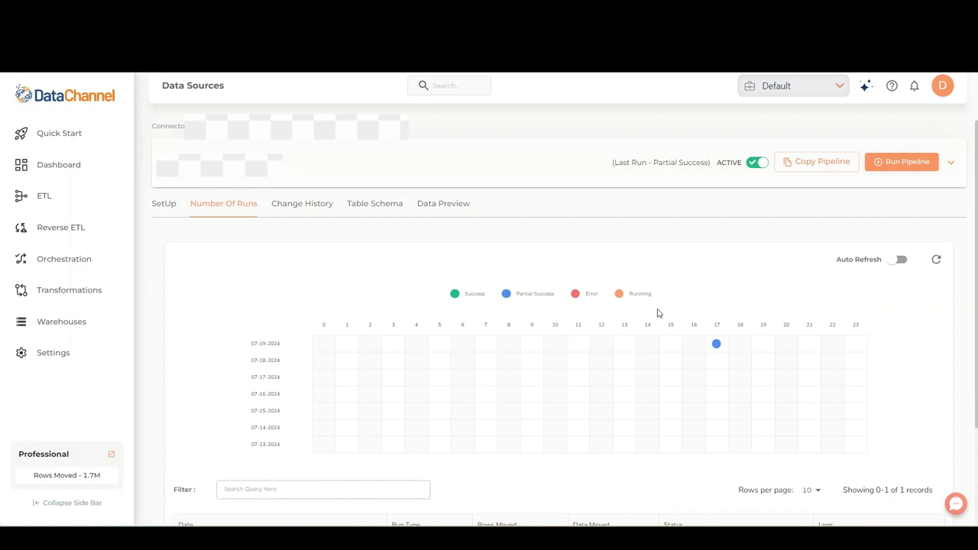
left_click_drag(975, 162, 975, 233)
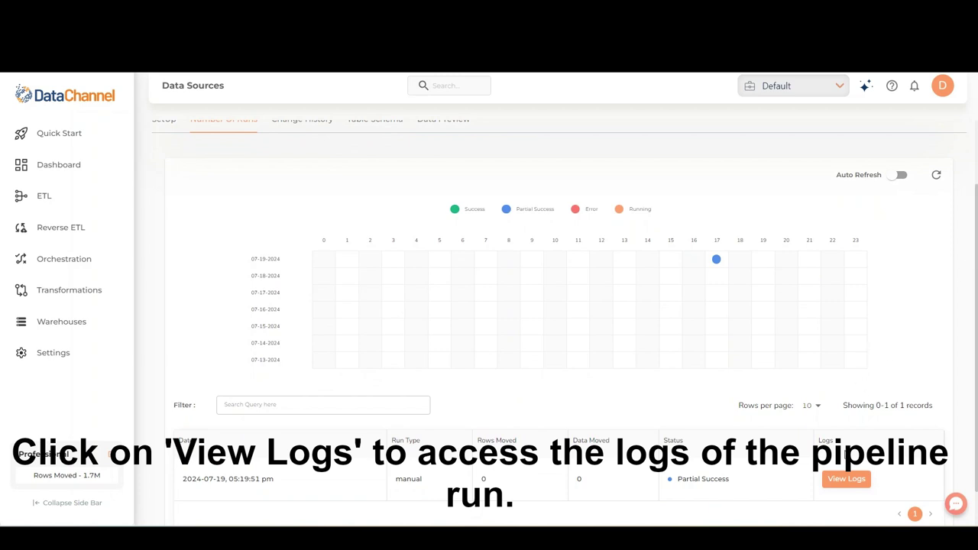